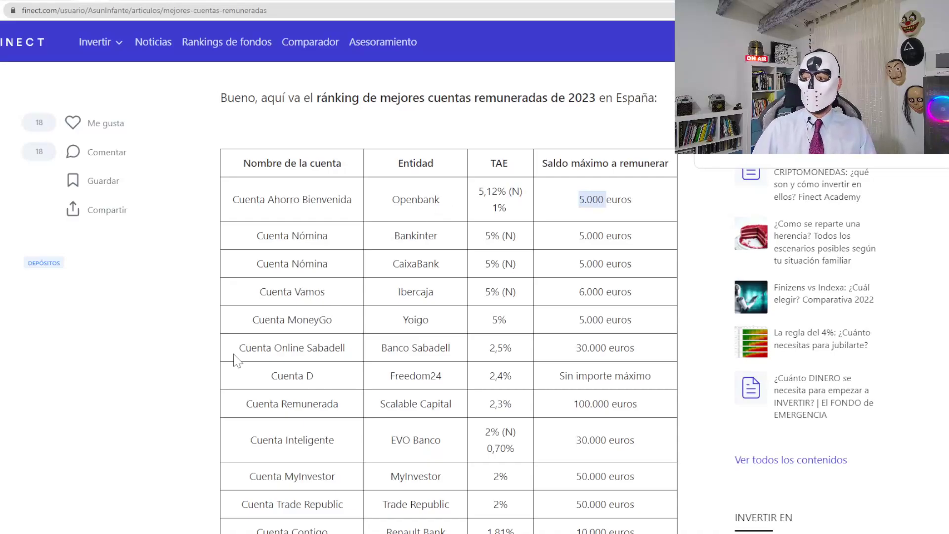
- Review the best interest-bearing account rankings on the Finect, elEconomista and mejor-banco.com pages, including Finect's Sabadell to EVO Banco rows
drag(239, 349, 596, 441)
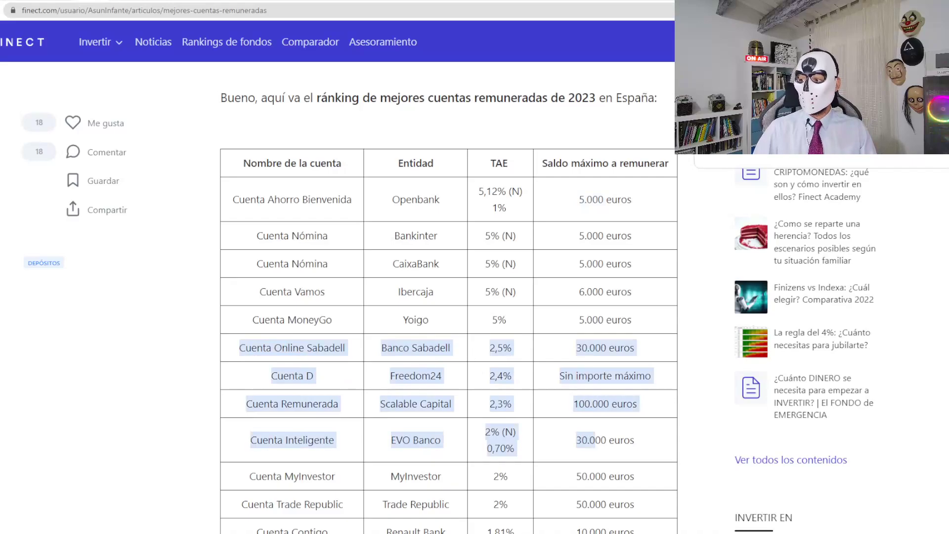
click(515, 369)
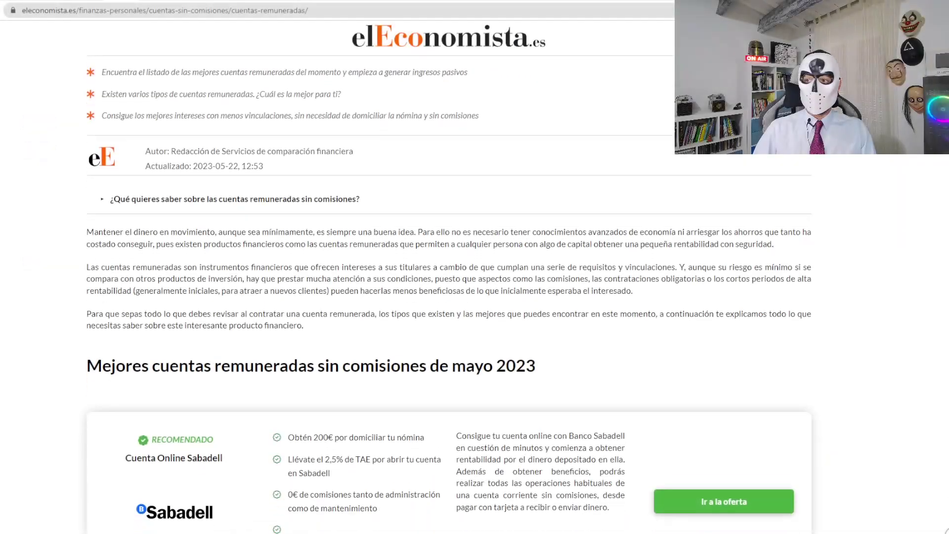
scroll(449, 277, down, 4)
scroll(229, 123, down, 7)
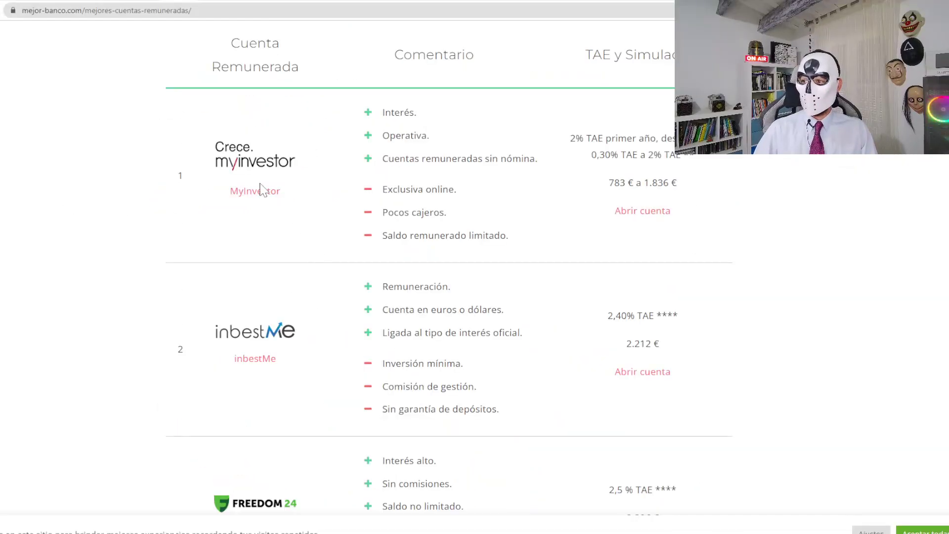
scroll(211, 191, down, 1)
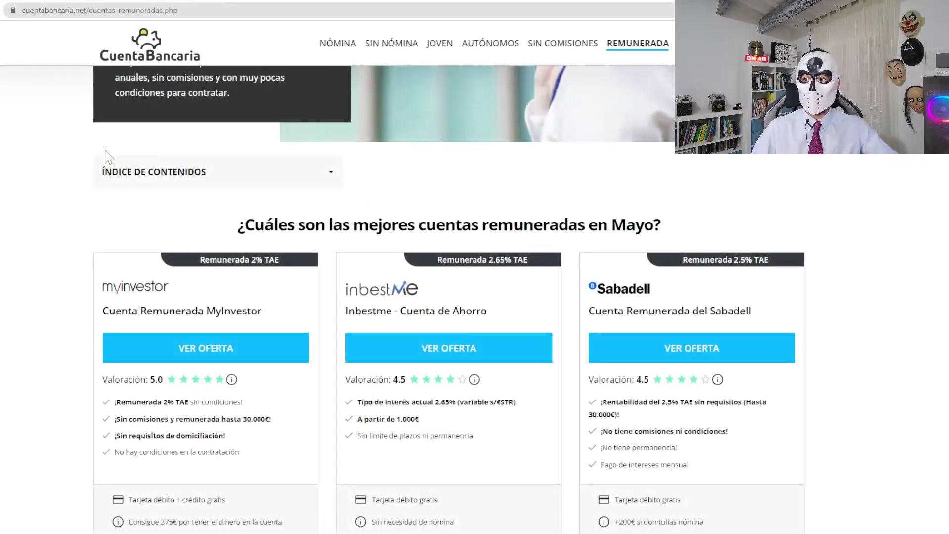
- Examine the best interest-bearing accounts for May on the cuentabancaria.net and 20minutos pages
scroll(73, 144, down, 2)
scroll(72, 144, up, 2)
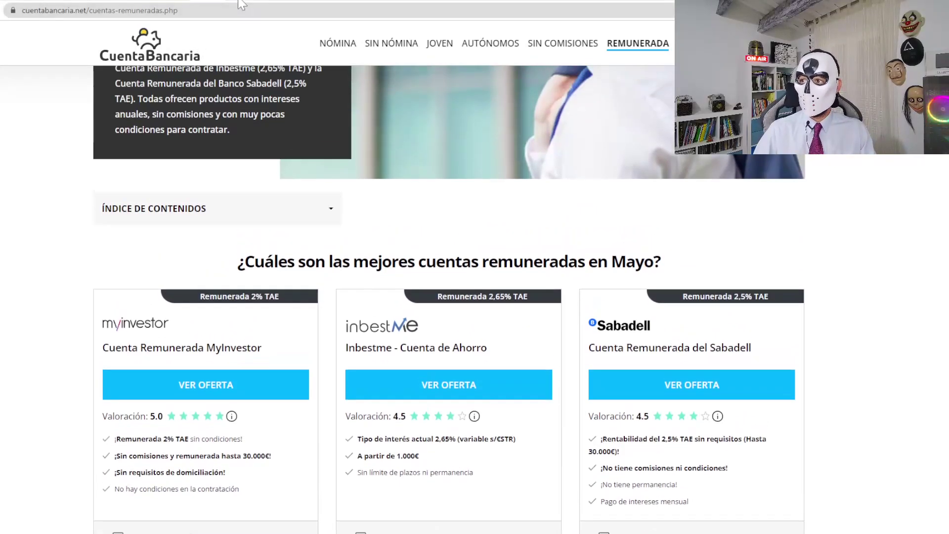
click(240, 1)
scroll(173, 99, down, 7)
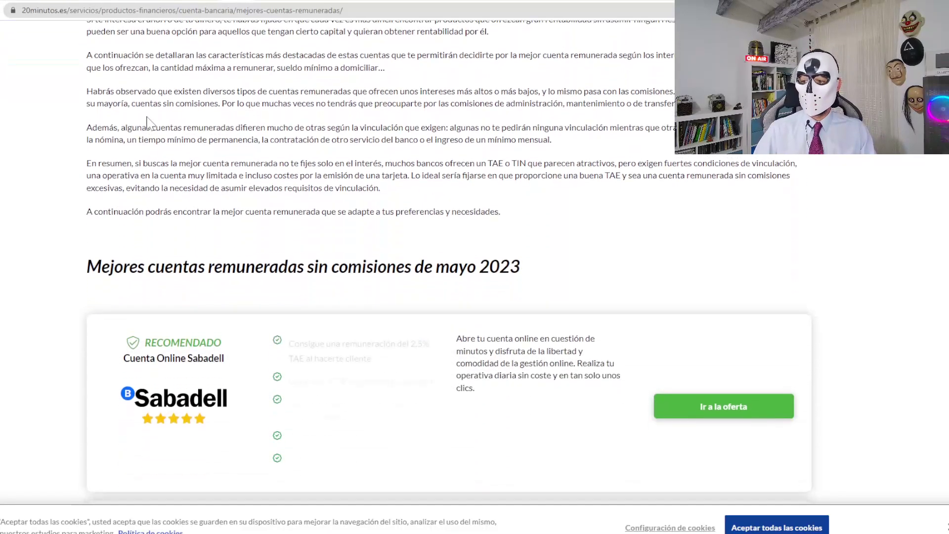
scroll(149, 123, down, 3)
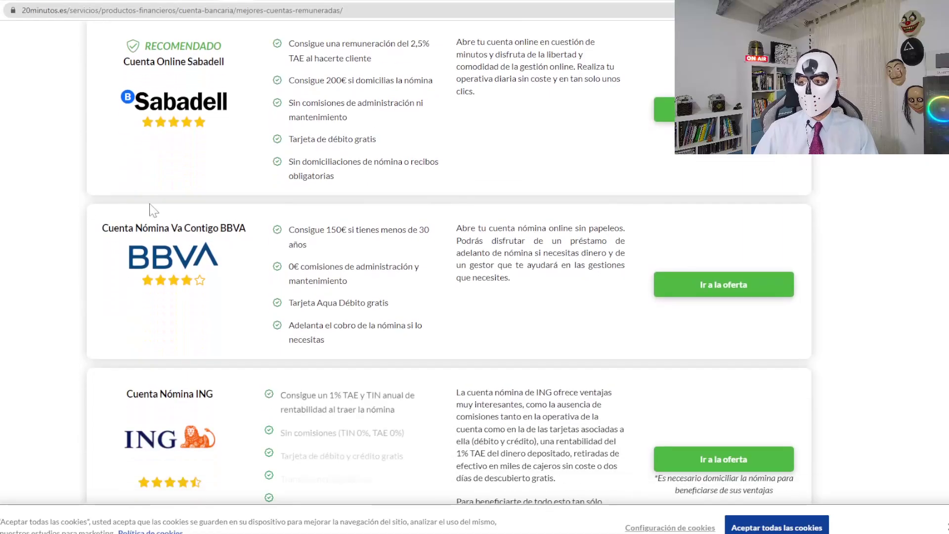
scroll(174, 242, down, 1)
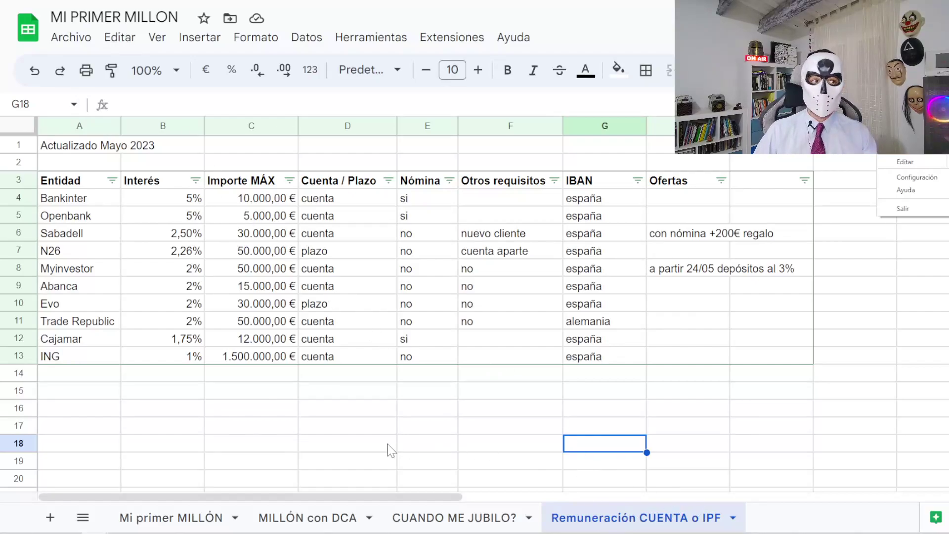
- Filter the Nómina column of the Remuneración CUENTA o IPF sheet to show only the "no" entries
click(80, 147)
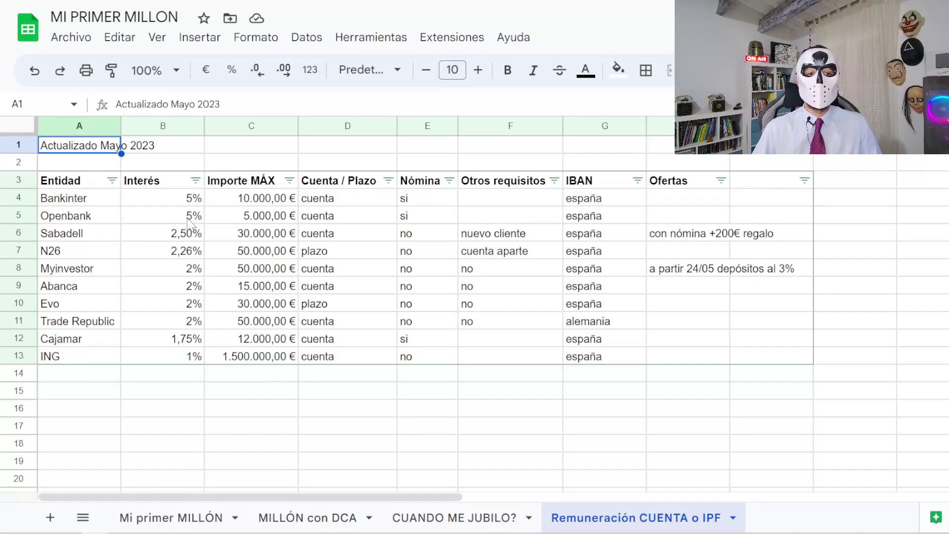
click(450, 180)
click(270, 482)
key(Return)
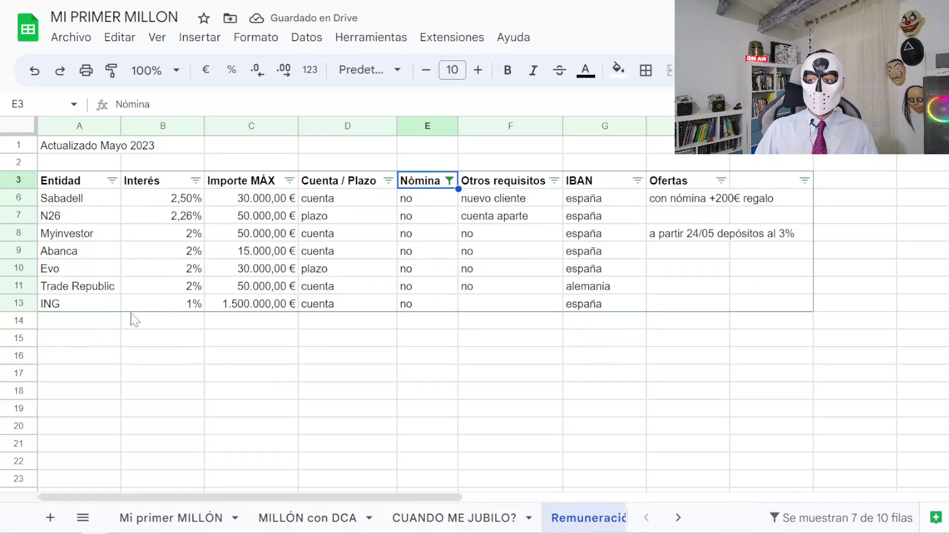
- Examine the Sabadell row's maximum amount, interest, payroll condition, other requirements and offer
click(78, 203)
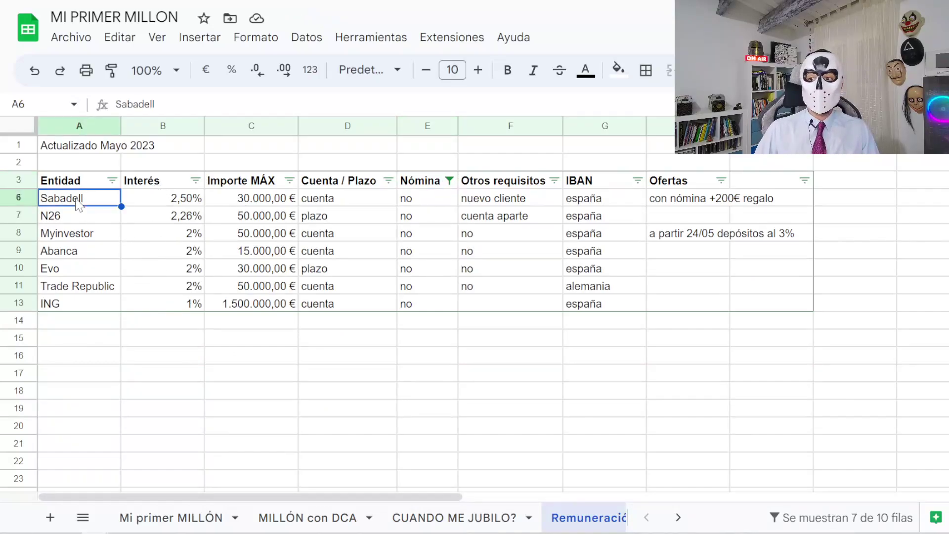
click(251, 202)
click(163, 209)
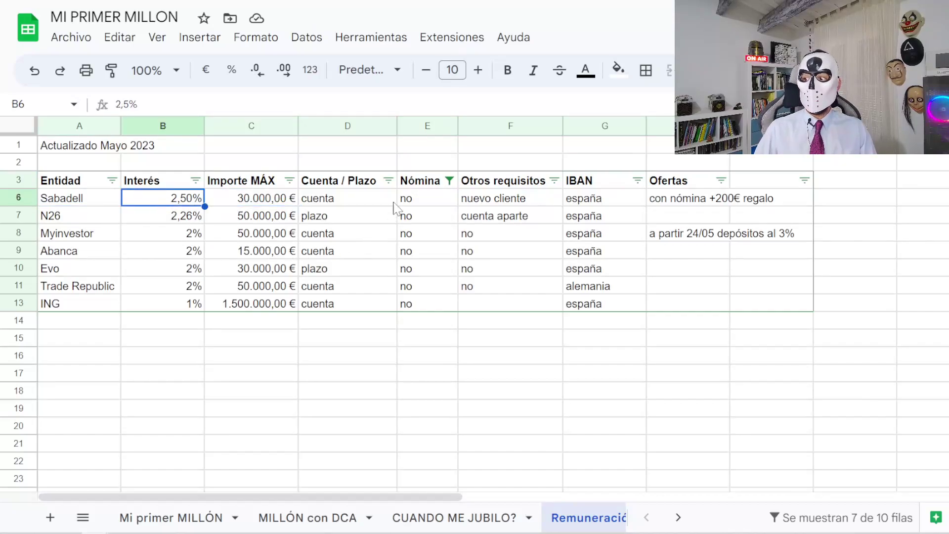
click(415, 203)
click(483, 202)
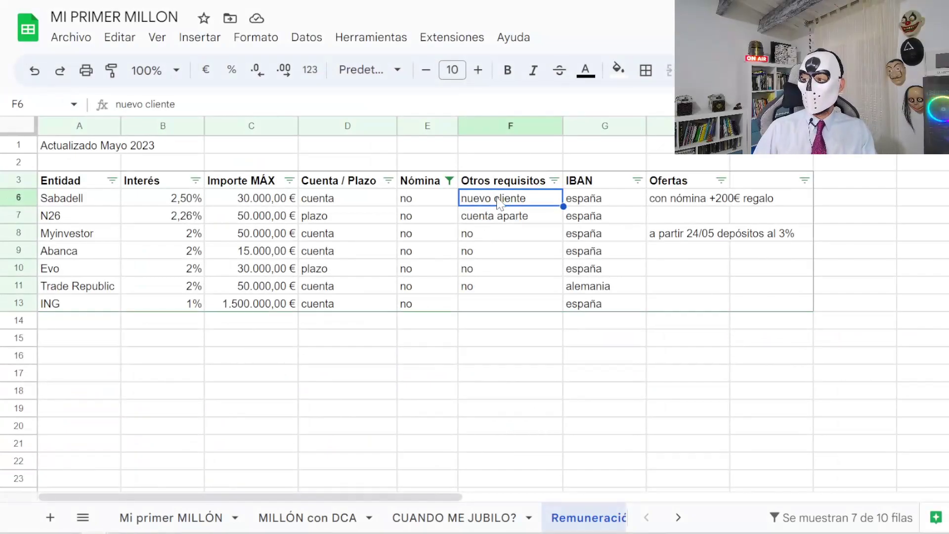
click(674, 205)
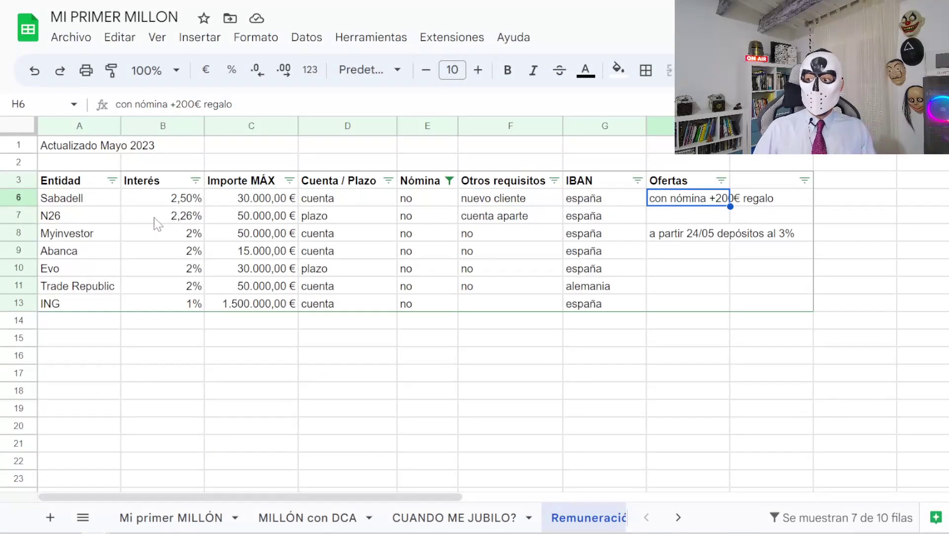
- Examine the N26 row's IBAN country, account or term type, and interest rate
click(69, 216)
click(599, 217)
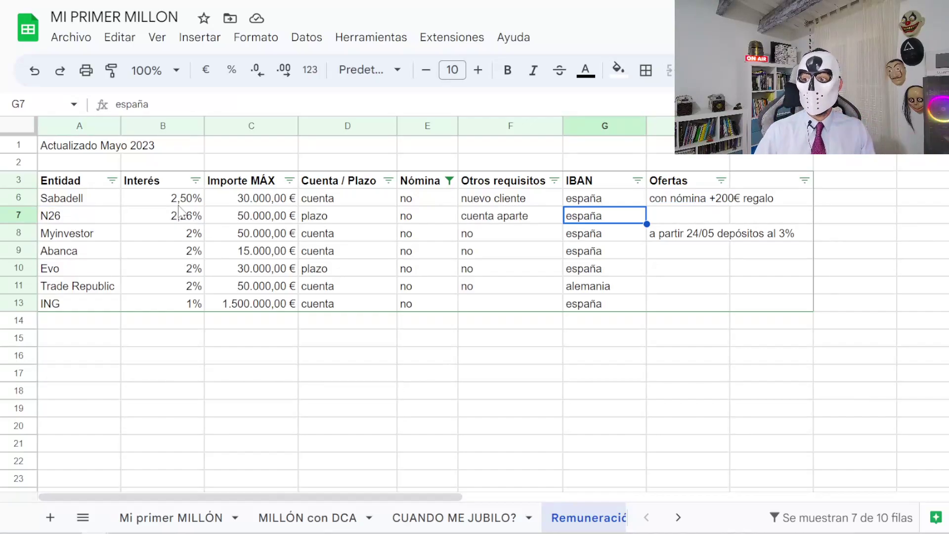
click(336, 218)
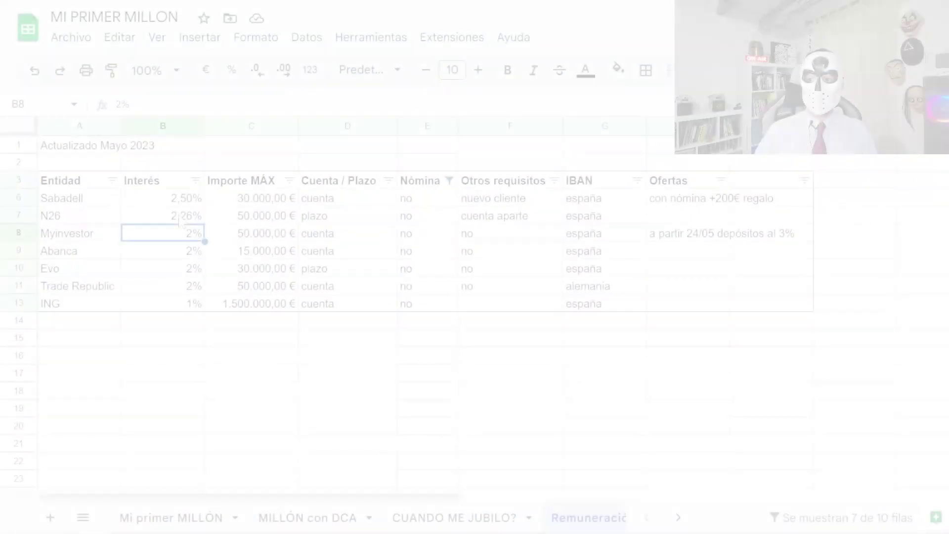
key(Up)
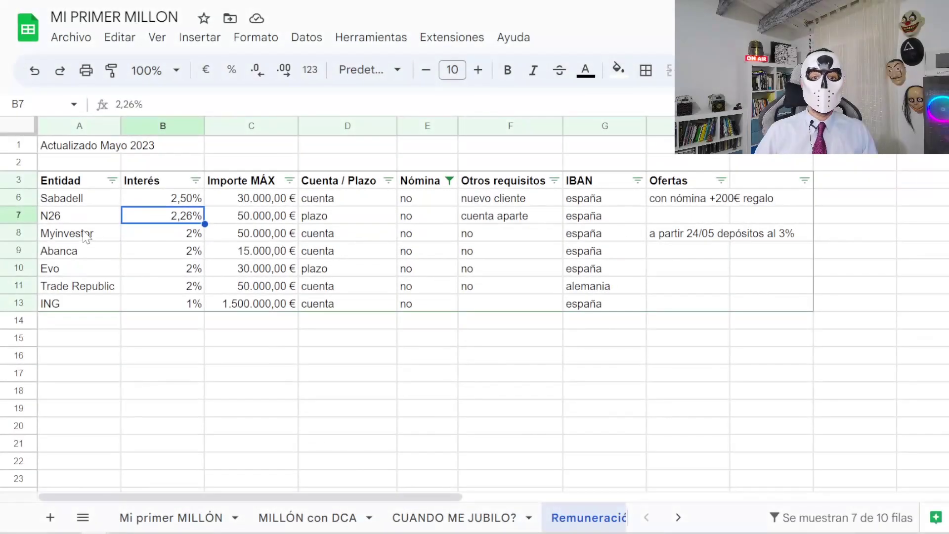
- Check Myinvestor's interest and maximum amount, and review the returns and conditions on its fixed-term deposit page
click(85, 236)
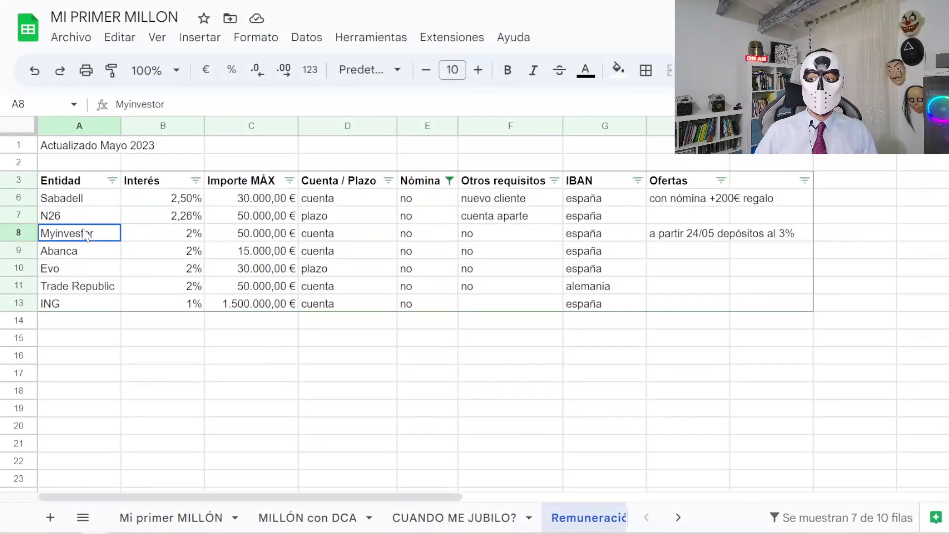
click(162, 236)
click(242, 240)
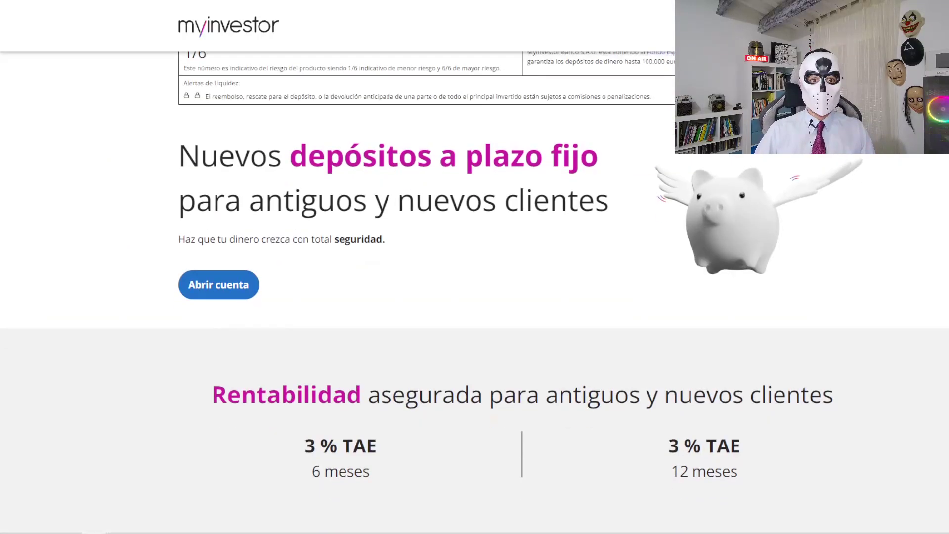
scroll(324, 252, down, 1)
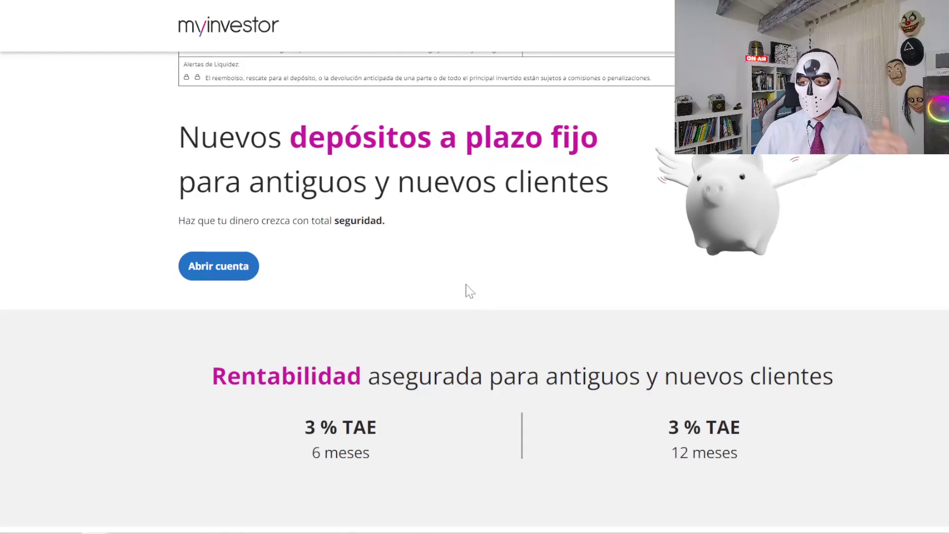
scroll(467, 286, down, 7)
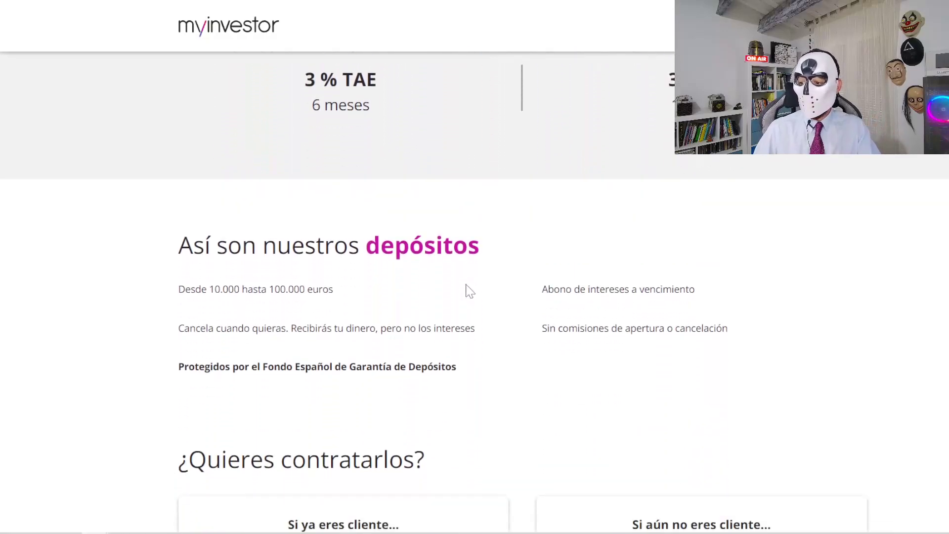
scroll(470, 291, up, 5)
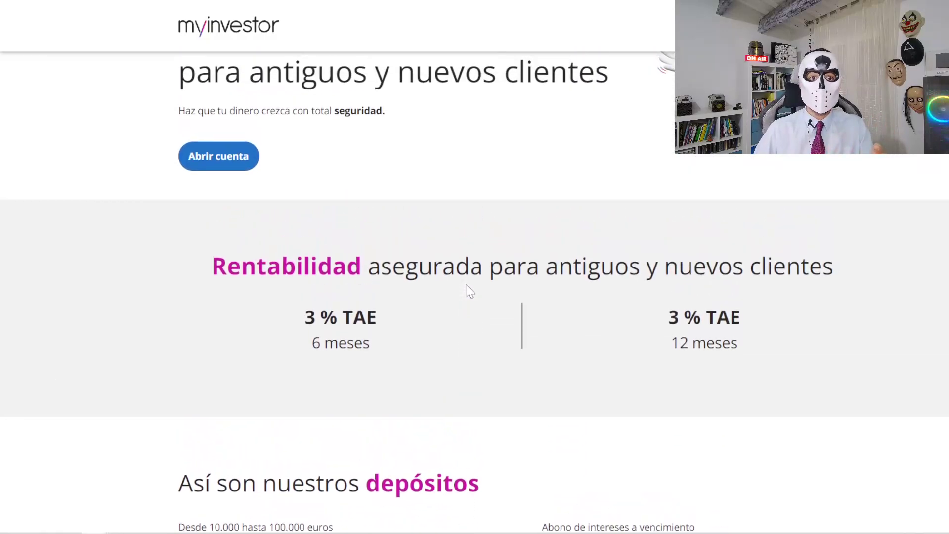
scroll(467, 286, up, 2)
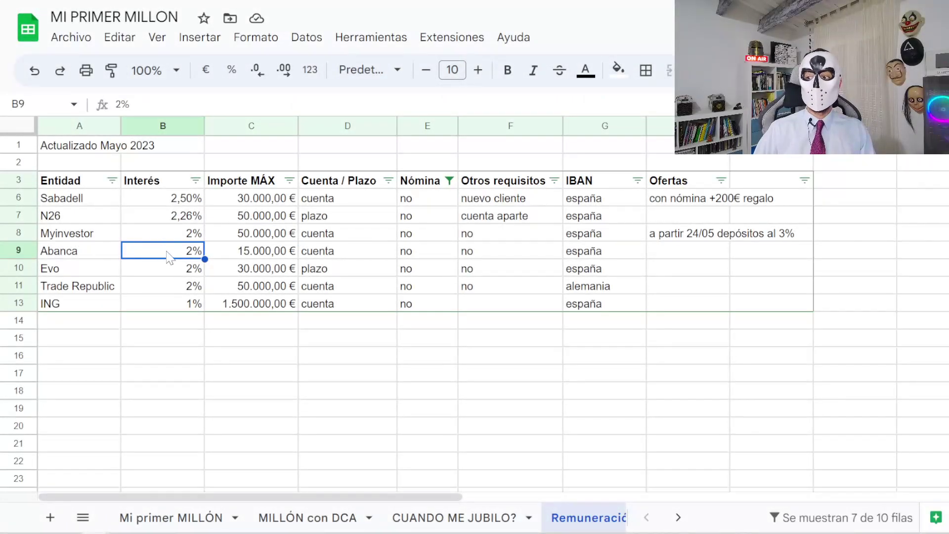
- Back in the spreadsheet, check Abanca's maximum amount and Evo's interest, maximum amount and account or term type
click(247, 254)
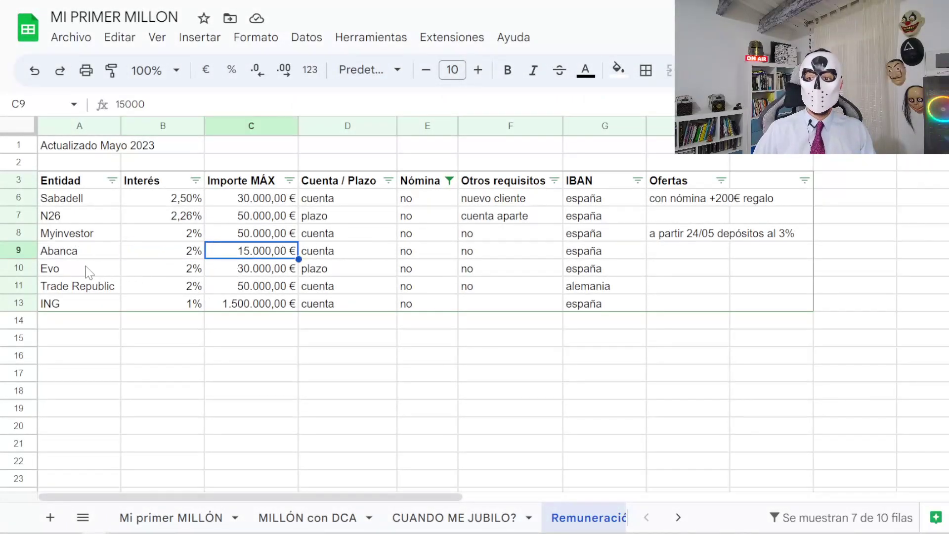
click(109, 272)
click(178, 272)
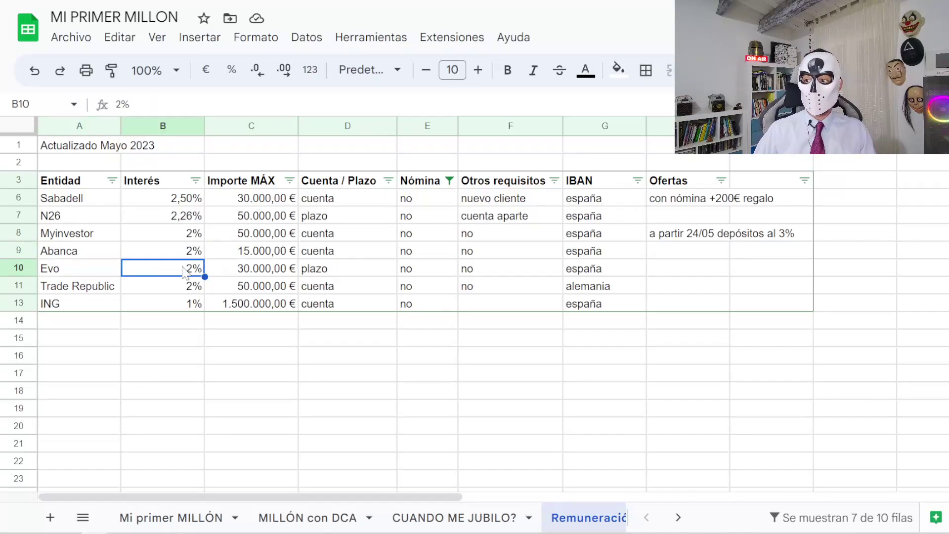
click(271, 272)
click(341, 271)
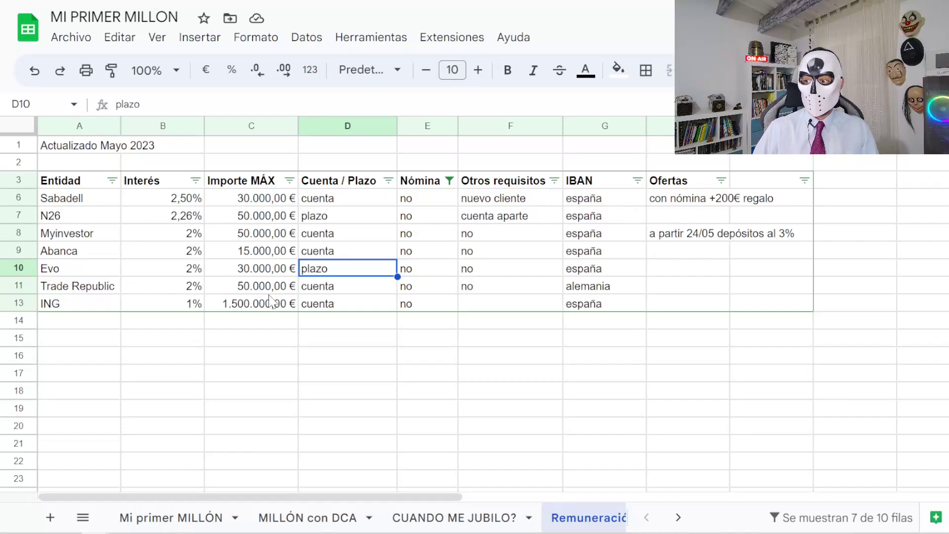
- Check Trade Republic's IBAN country and ING's interest rate
click(579, 292)
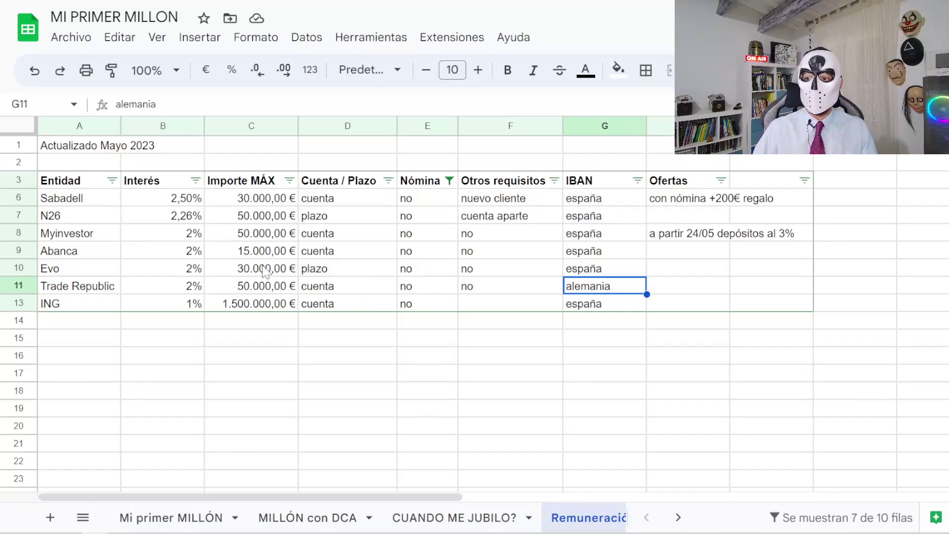
click(82, 304)
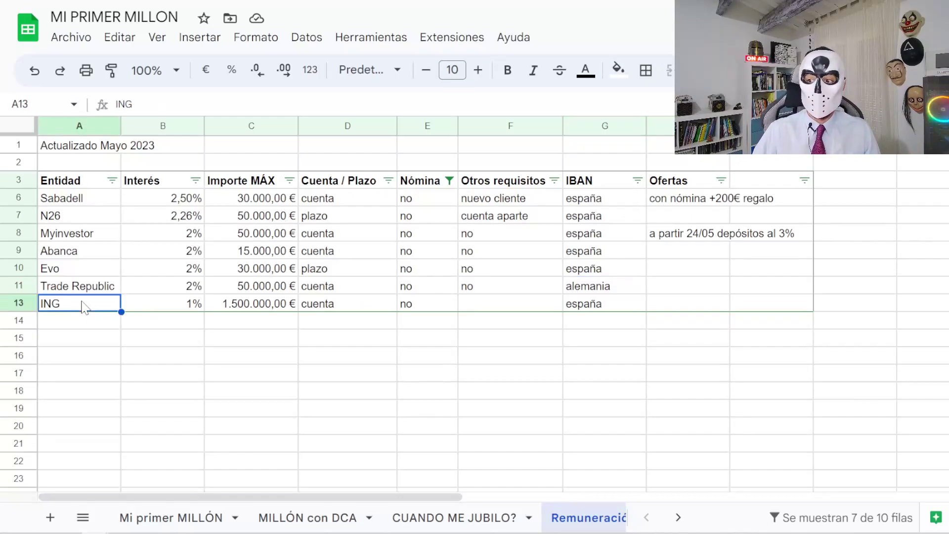
click(150, 310)
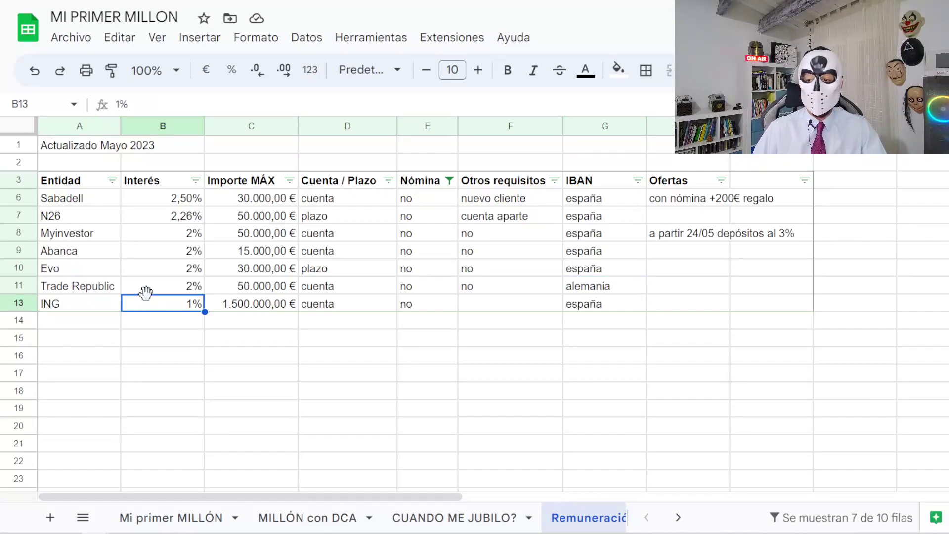
click(156, 327)
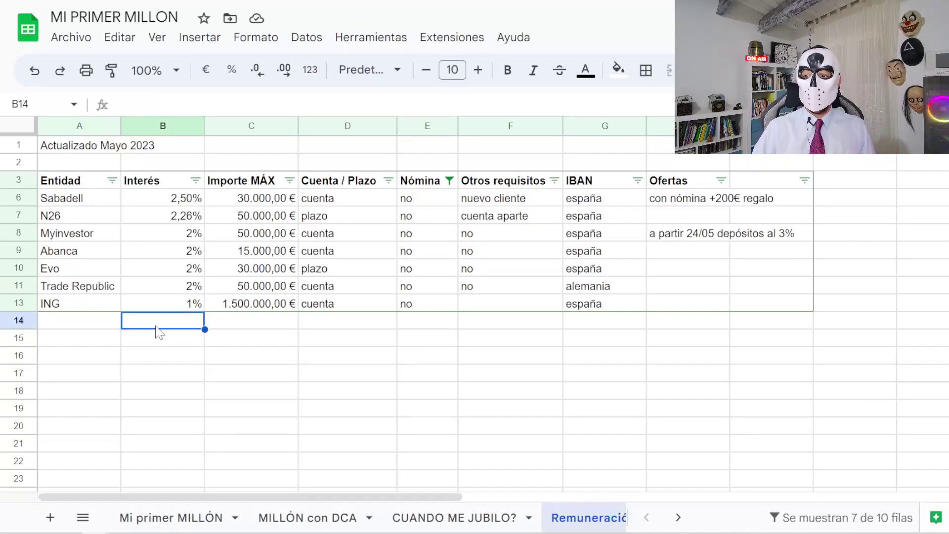
click(172, 309)
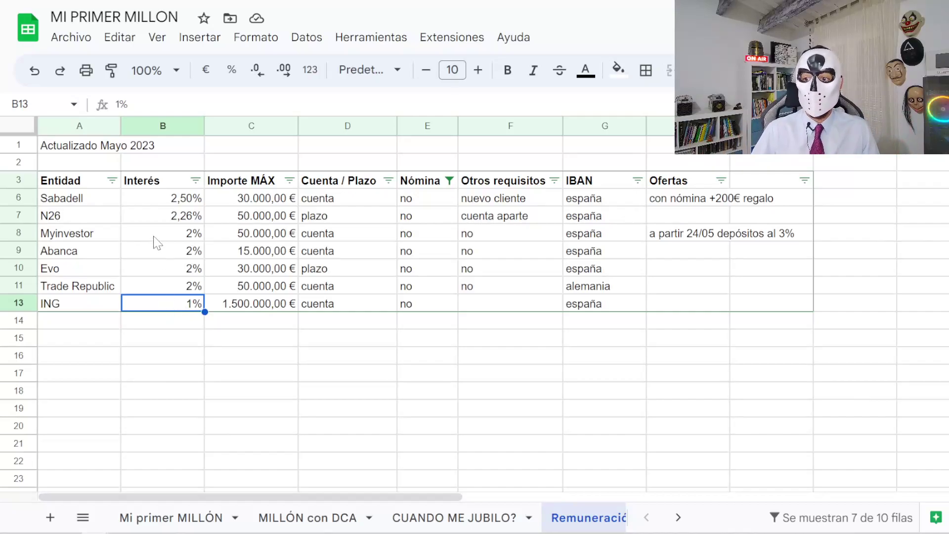
- Compare Sabadell's interest rate with Myinvestor's by selecting Sabadell's rate and Myinvestor's name and rate
click(136, 200)
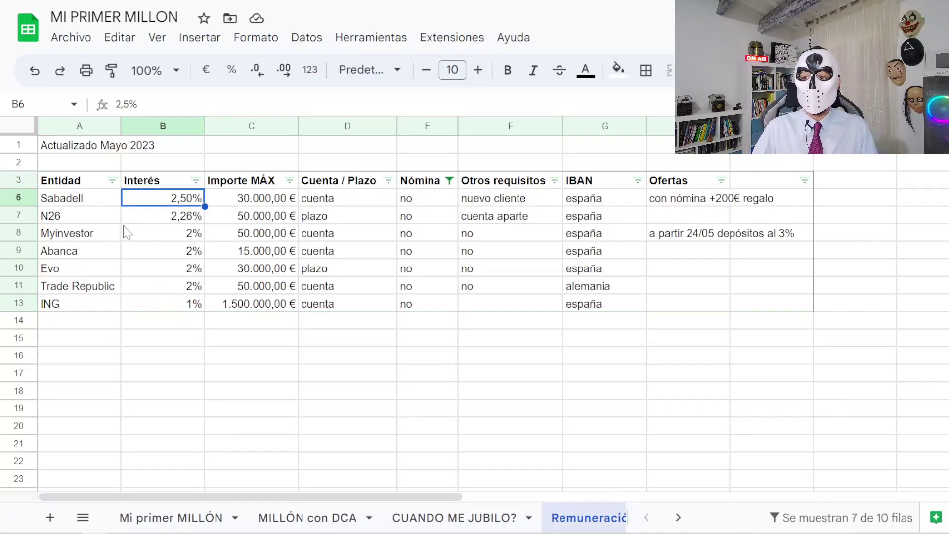
drag(87, 234, 140, 239)
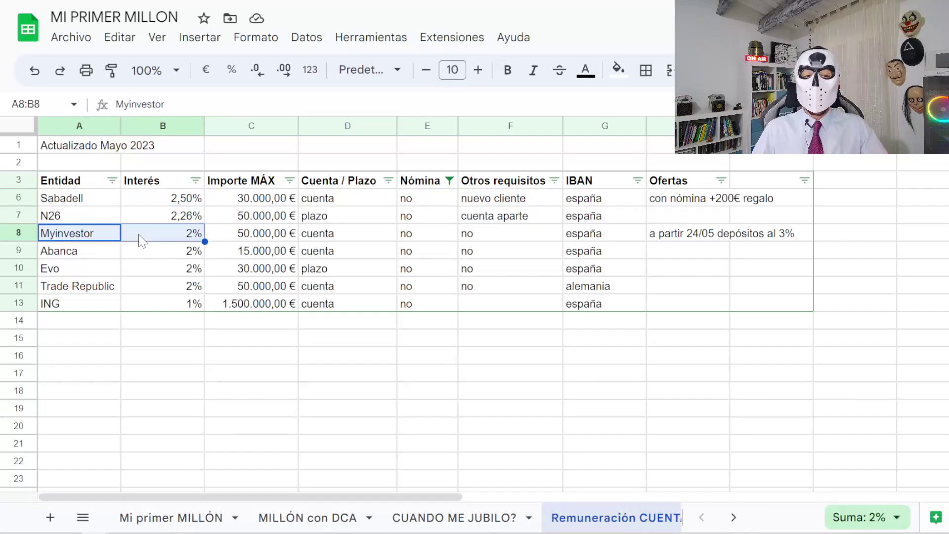